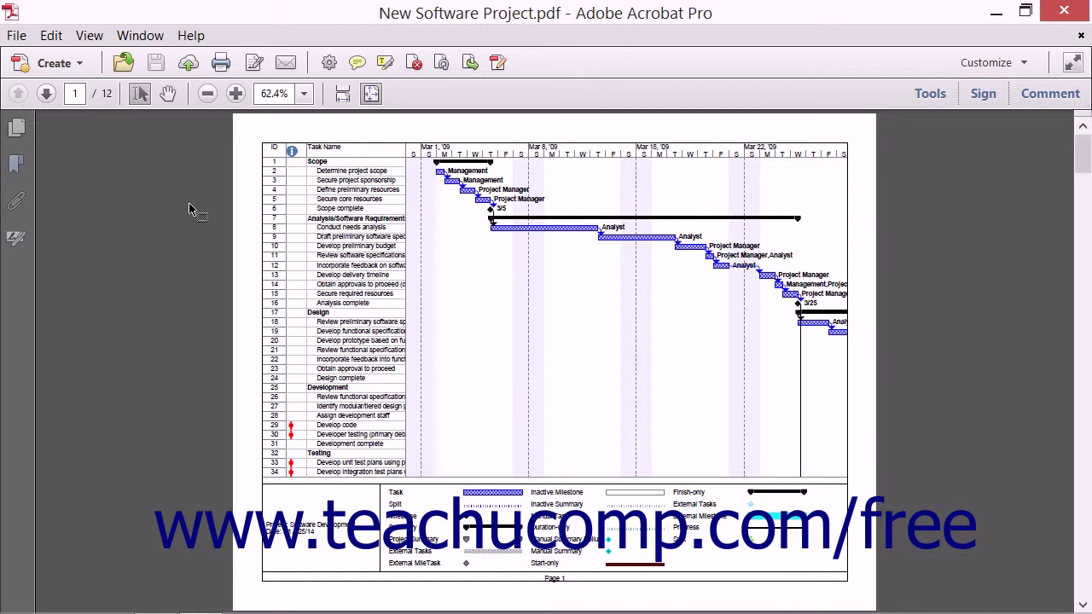
# Open Edit > Advanced Search with the search scoped to the current document.
pyautogui.click(54, 43)
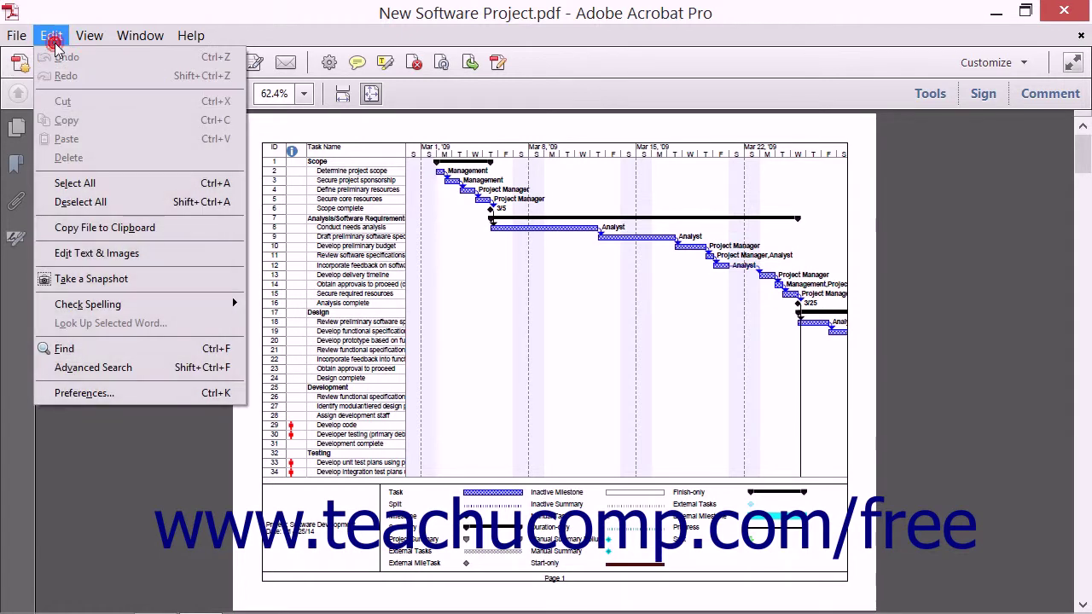
pyautogui.click(122, 368)
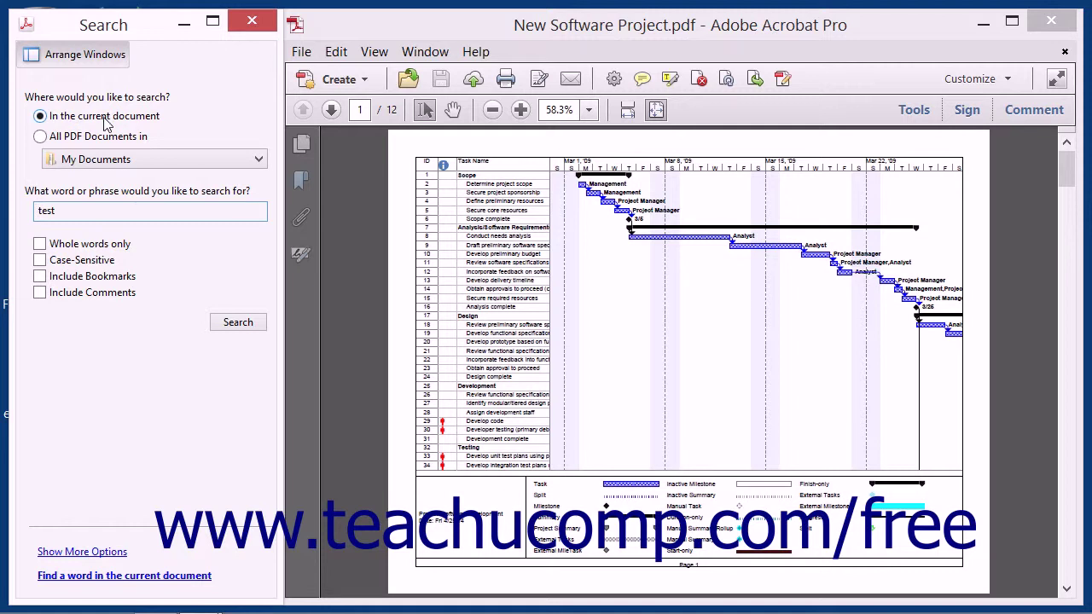
pyautogui.click(105, 124)
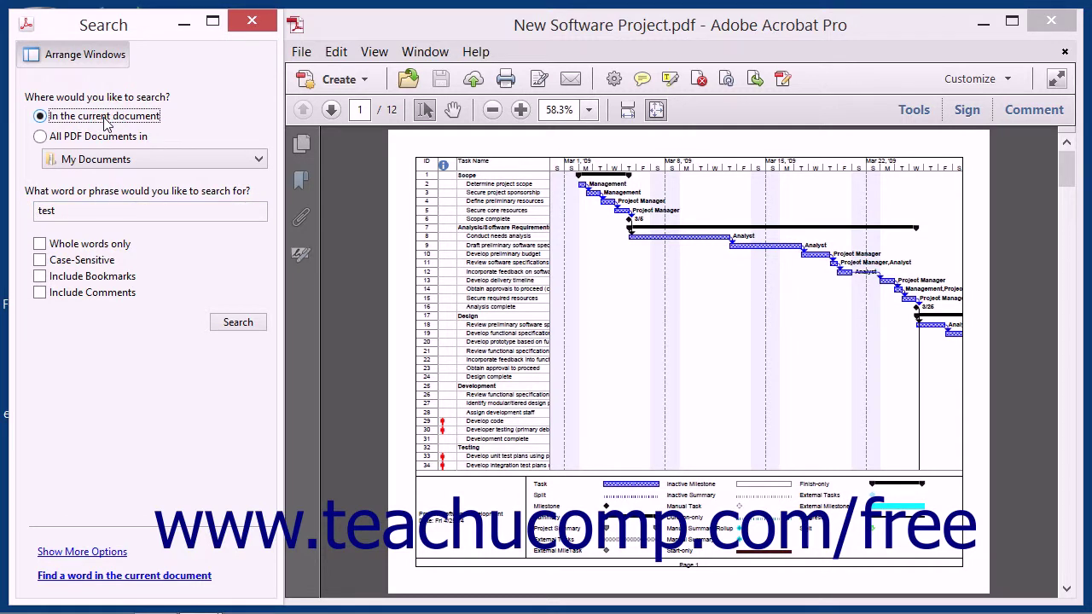
# Switch the scope to All PDF Documents in My Documents and list other locations.
pyautogui.click(94, 140)
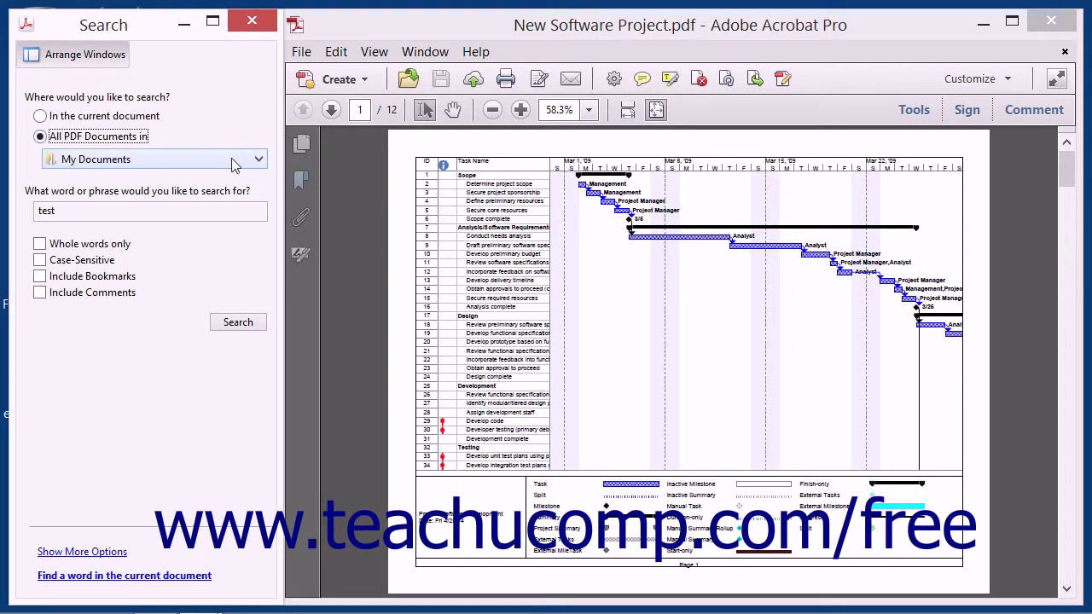
pyautogui.click(232, 162)
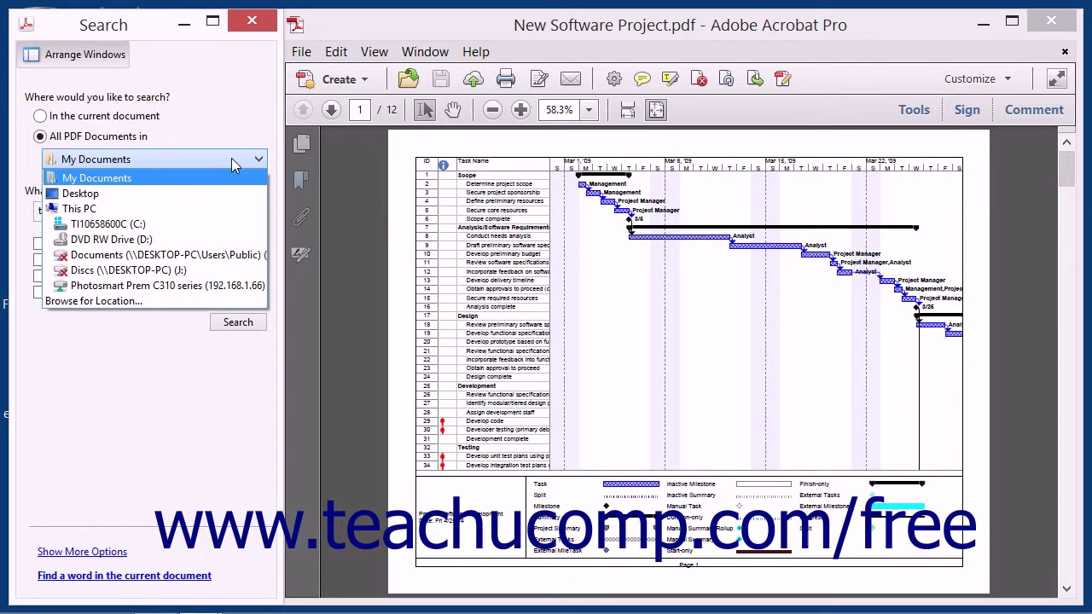
# Open Browse for Location, reposition the folder dialog, then close it without choosing.
pyautogui.click(167, 306)
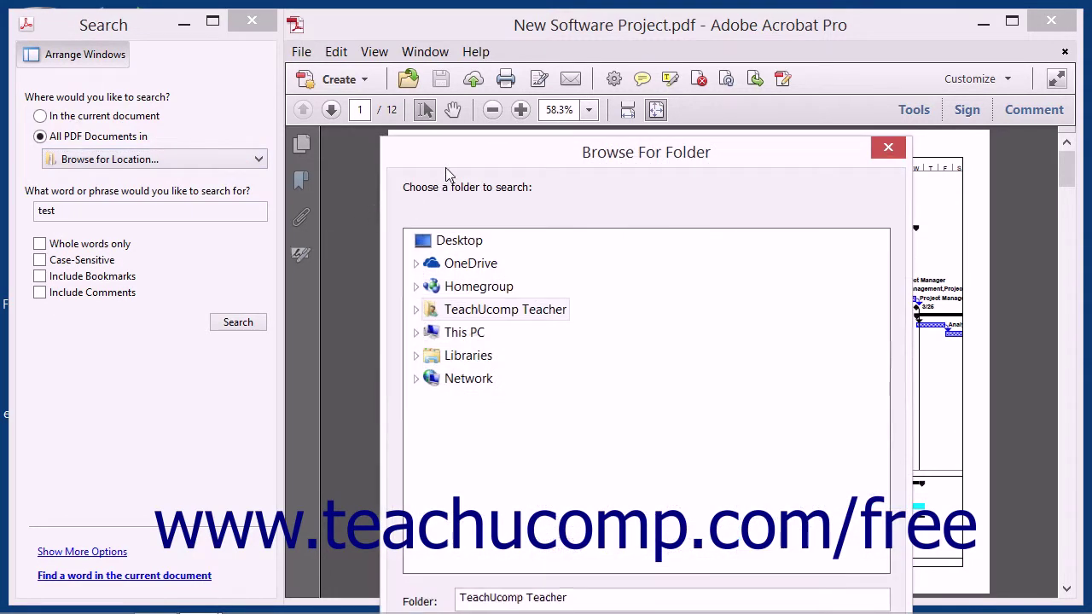
pyautogui.moveTo(447, 166); pyautogui.dragTo(380, 90)
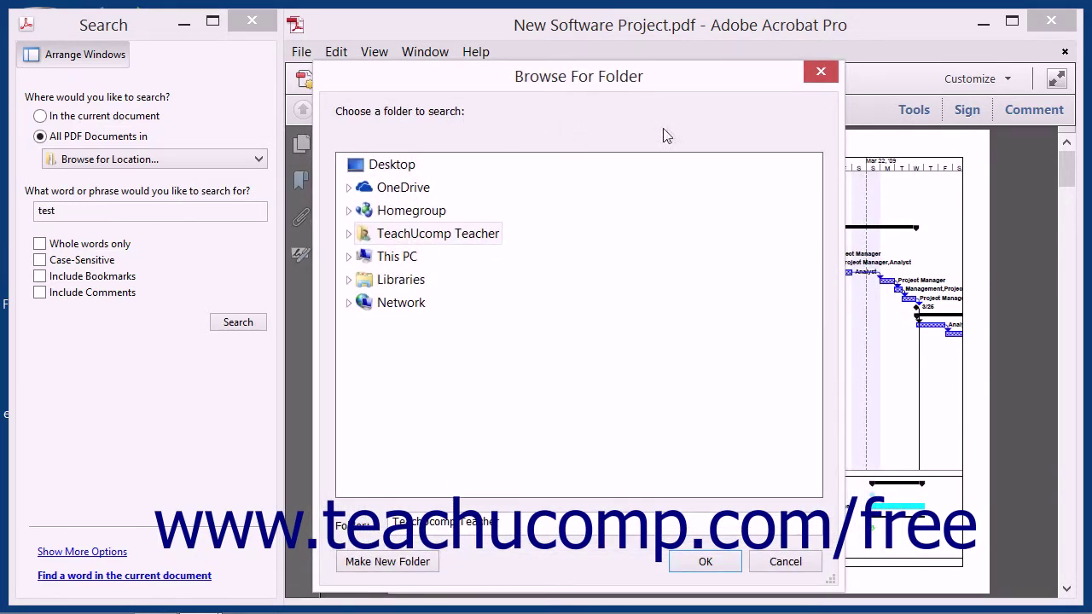
pyautogui.click(822, 73)
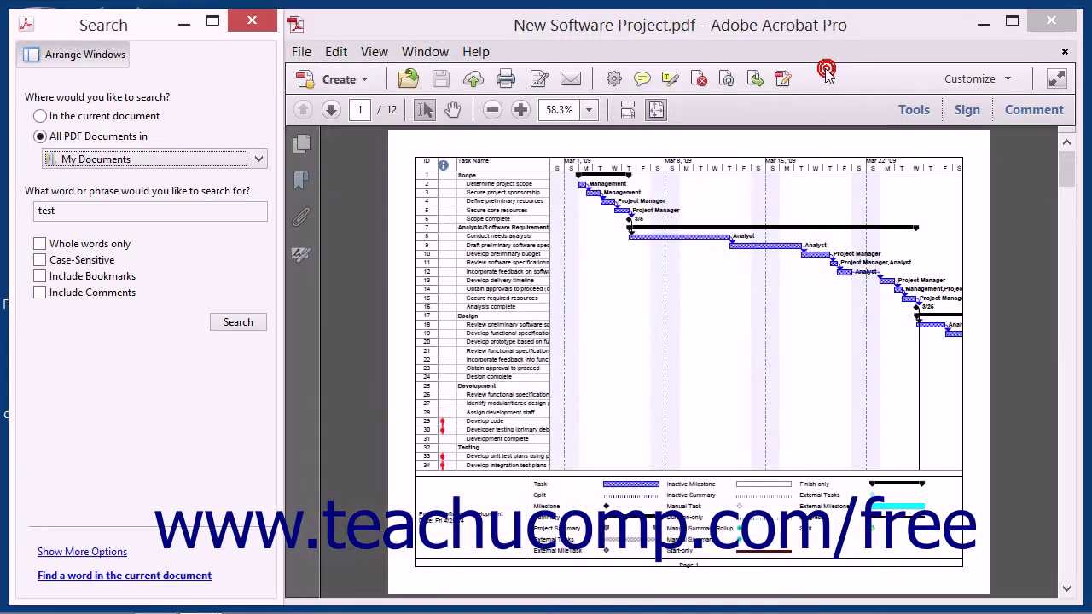
# Search the current document for 'testing' instead of 'test'.
pyautogui.click(91, 119)
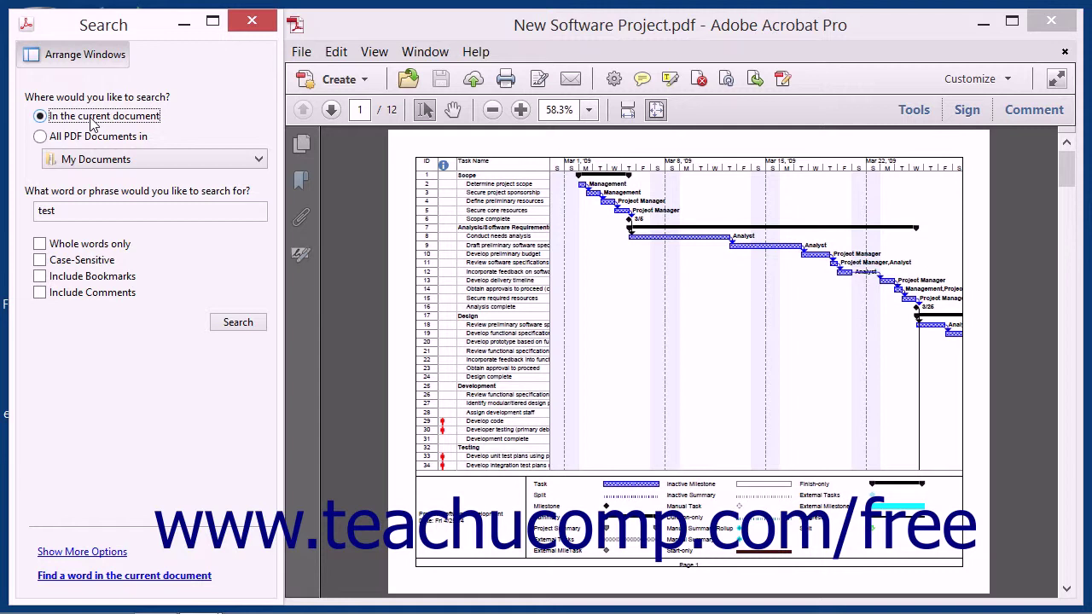
pyautogui.click(76, 210)
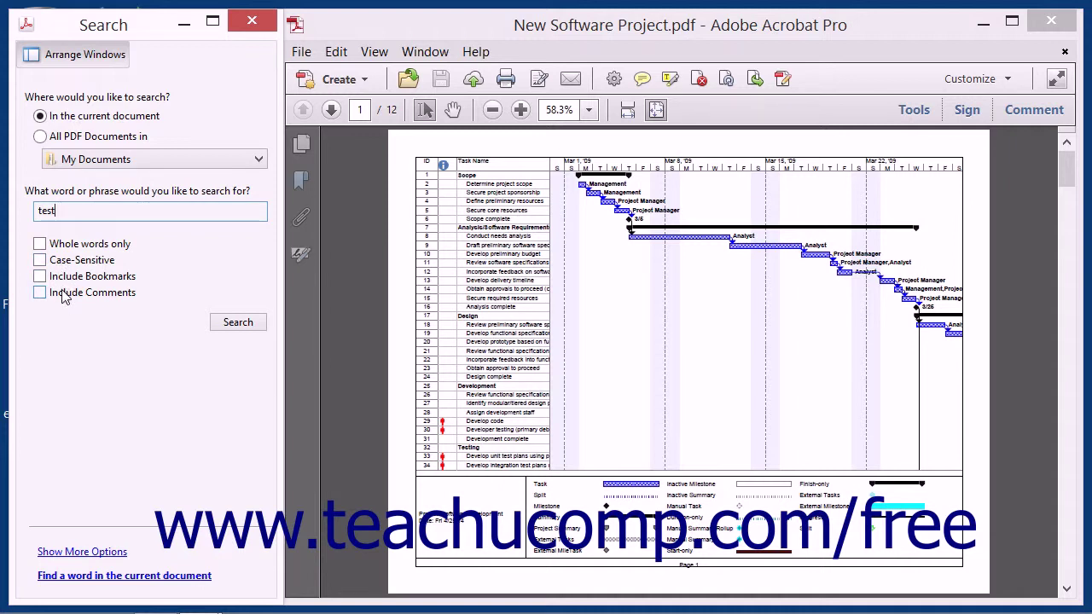
pyautogui.write('i')
pyautogui.write('ng')
pyautogui.click(238, 322)
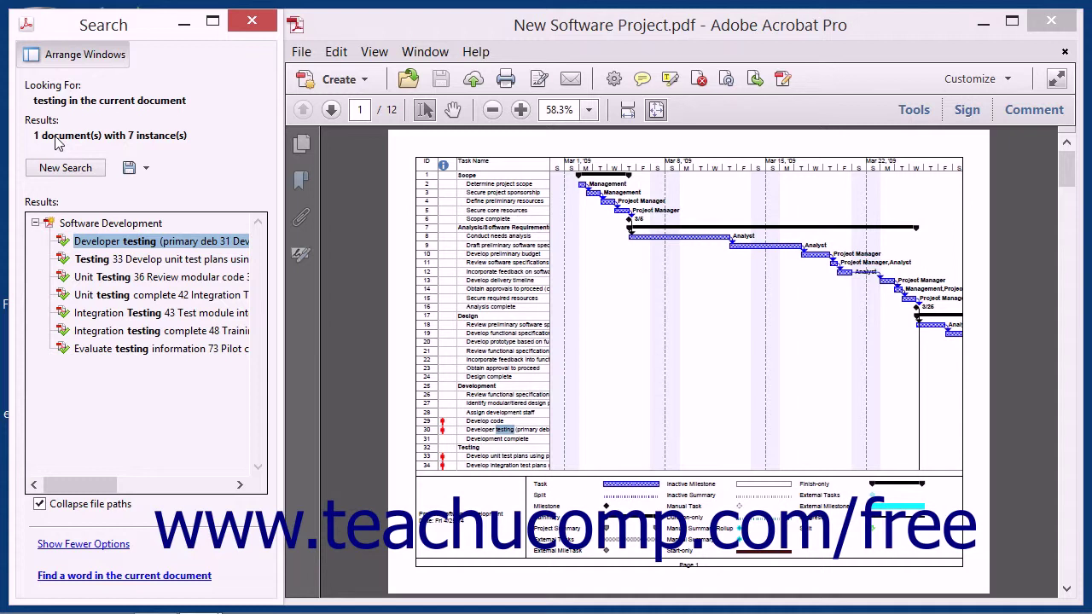
# Open and close the Save results dropdown without saving anything.
pyautogui.click(133, 175)
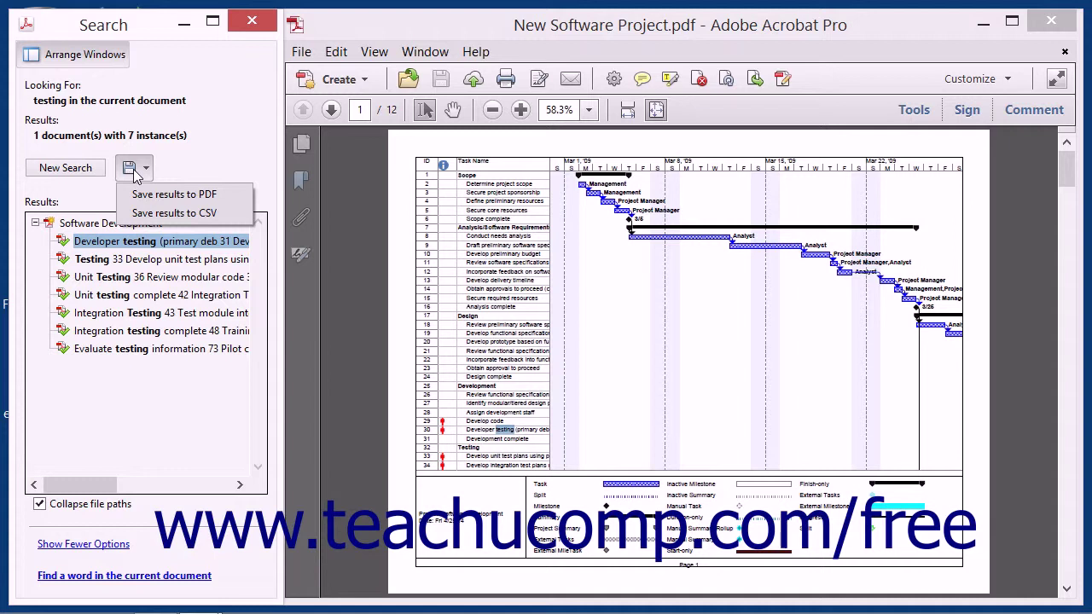
pyautogui.click(134, 173)
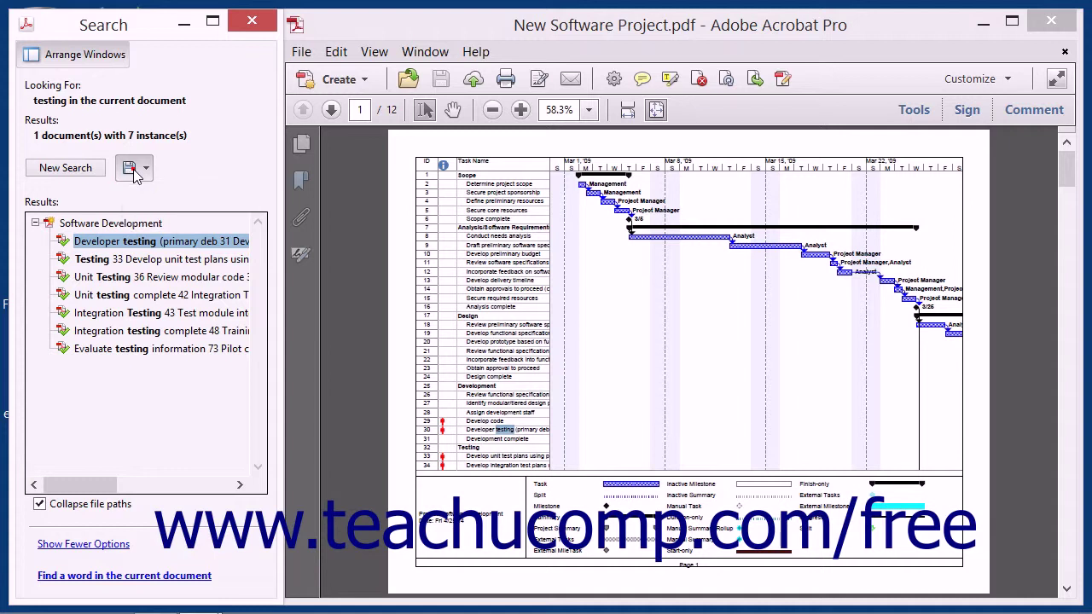
# Step through the Testing, Unit Testing, Integration Testing and Evaluate testing matches, then reset the search.
pyautogui.click(122, 257)
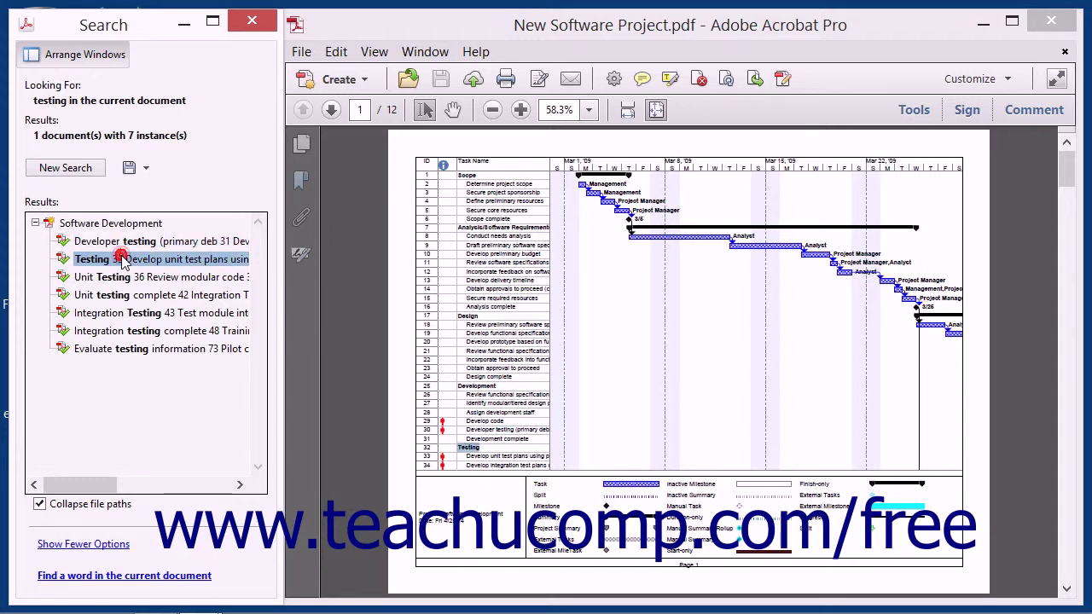
pyautogui.click(118, 281)
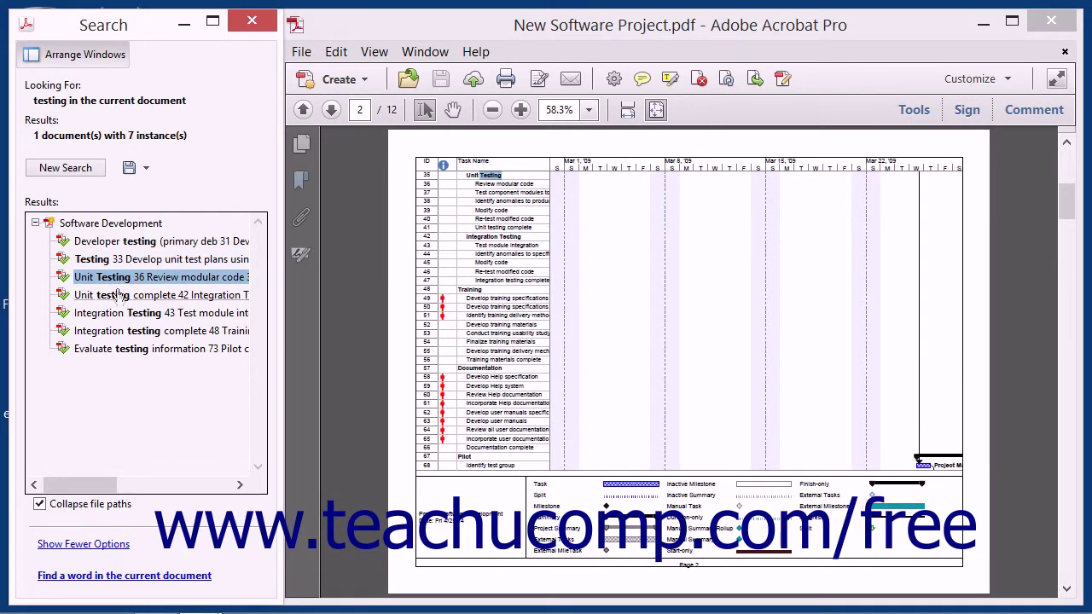
pyautogui.click(119, 299)
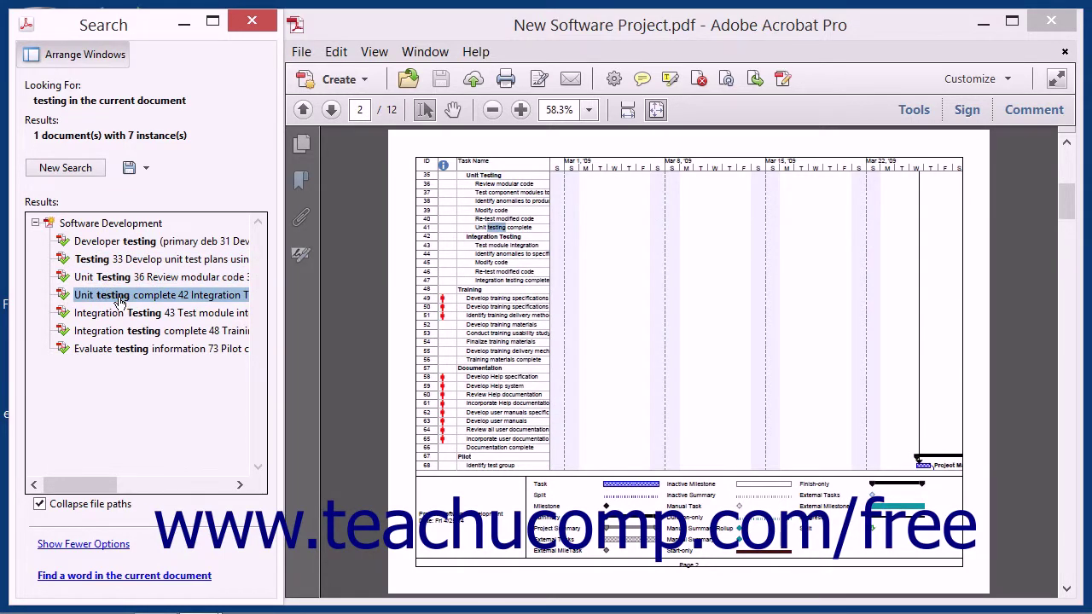
pyautogui.click(120, 311)
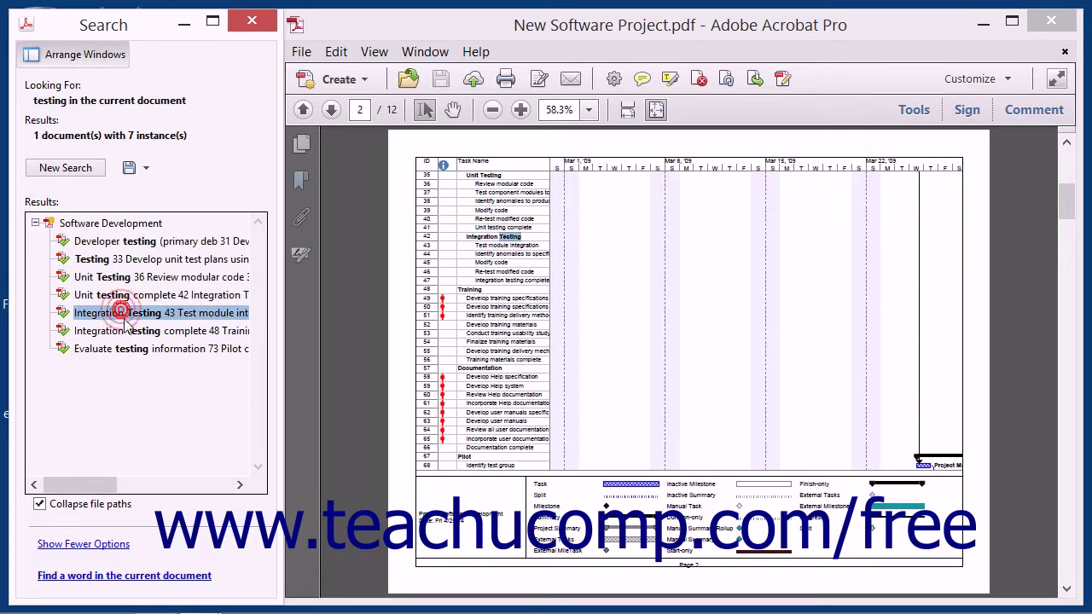
pyautogui.click(124, 331)
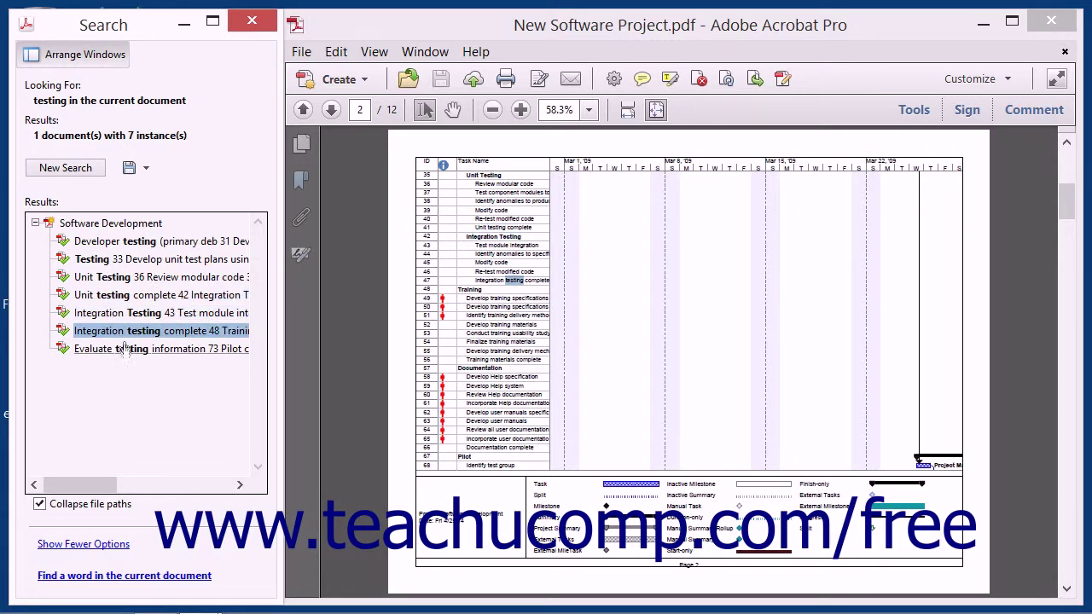
pyautogui.click(125, 350)
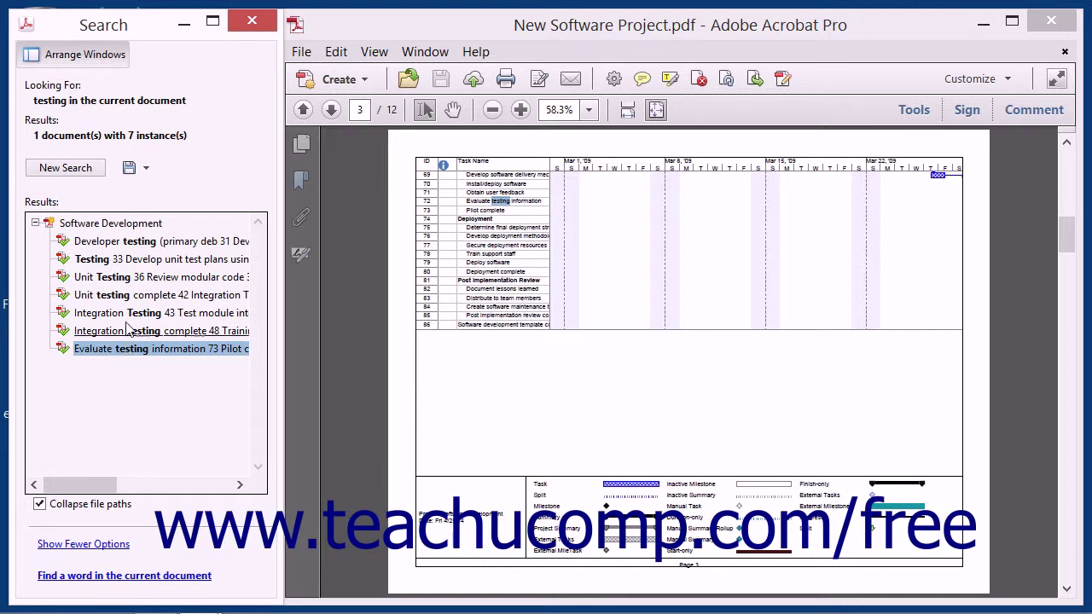
pyautogui.click(72, 174)
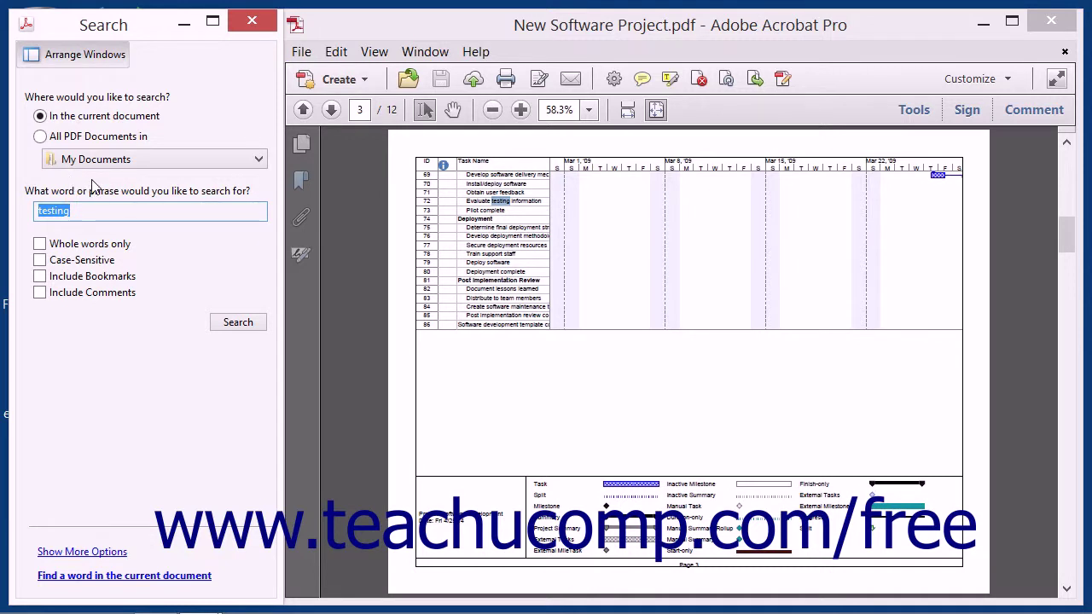
# Show More Options with stemming and attachment criteria, then close the search window.
pyautogui.click(88, 551)
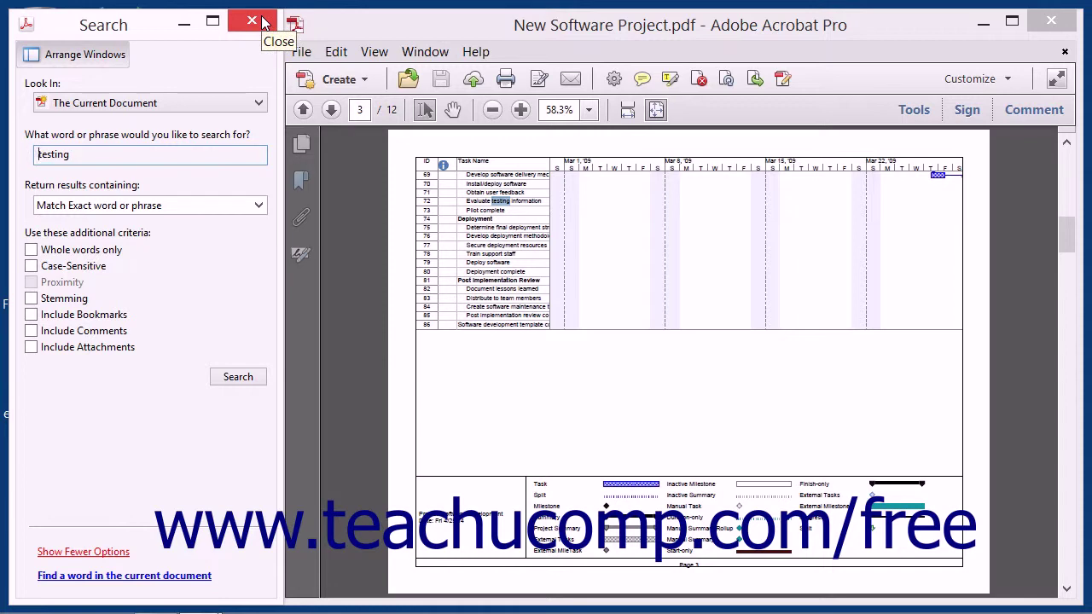
pyautogui.click(252, 22)
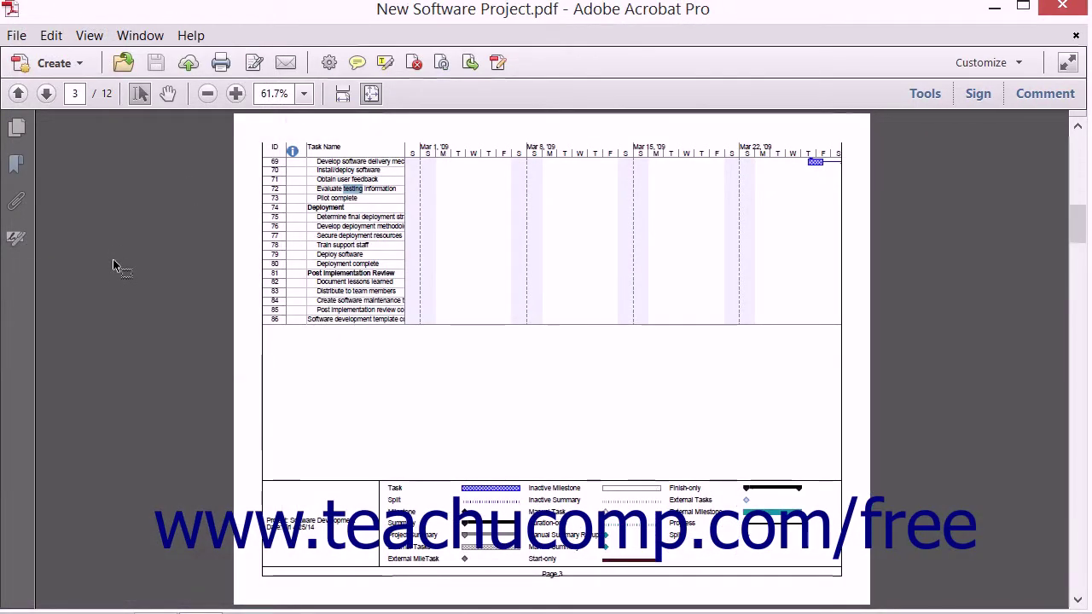